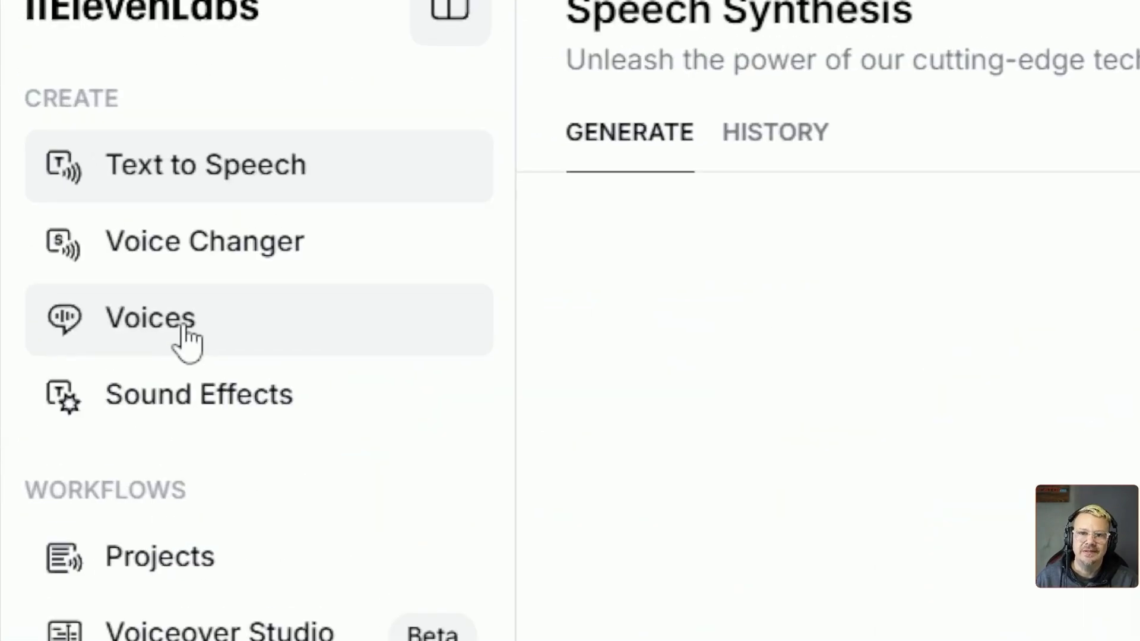
Glance at the community Voice Library, then return to My Voices and start adding a new voice.
click(187, 343)
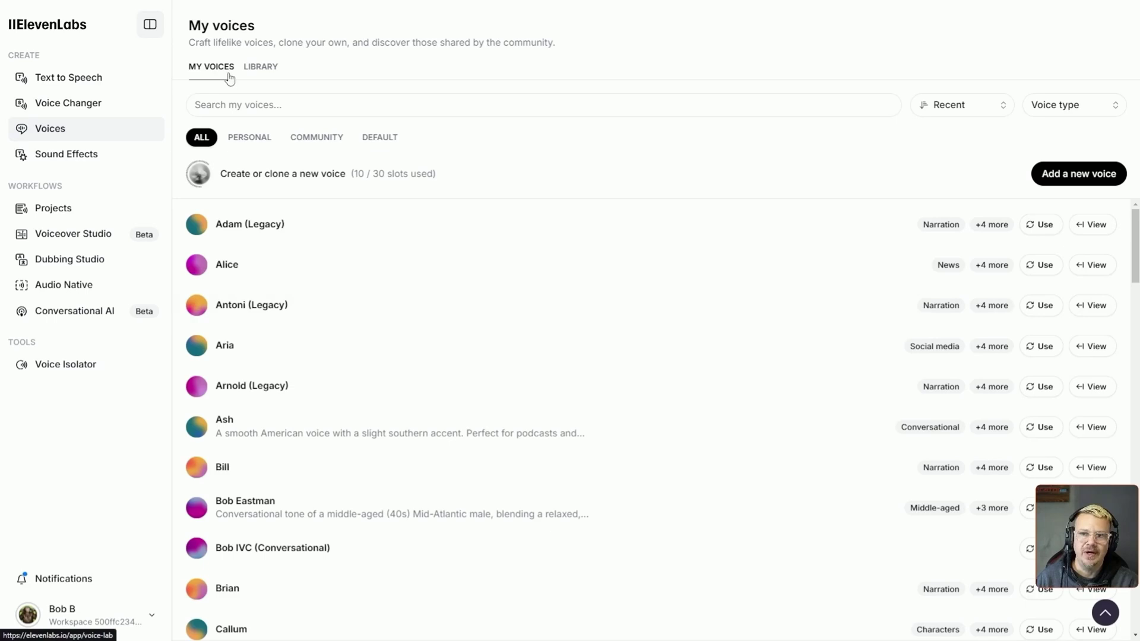
click(266, 71)
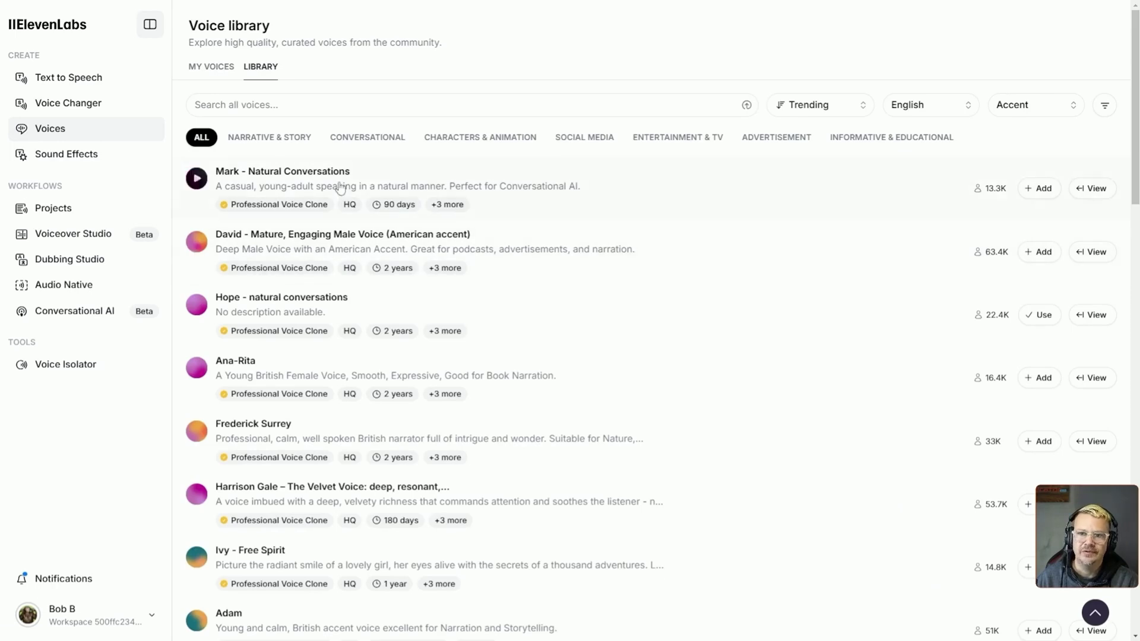
click(214, 70)
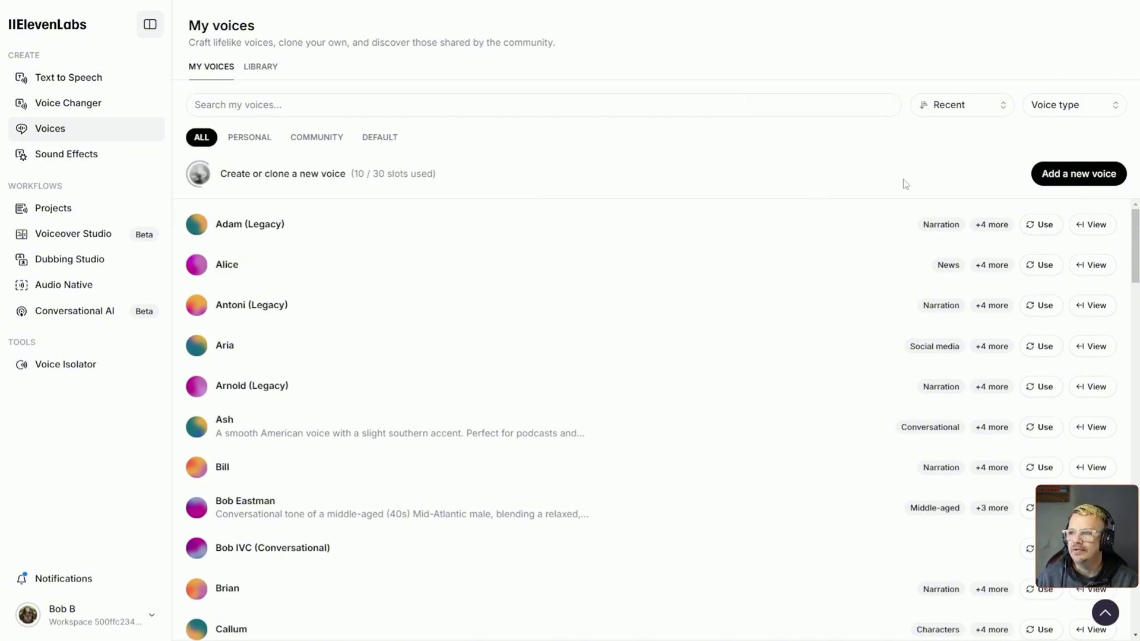
click(1070, 177)
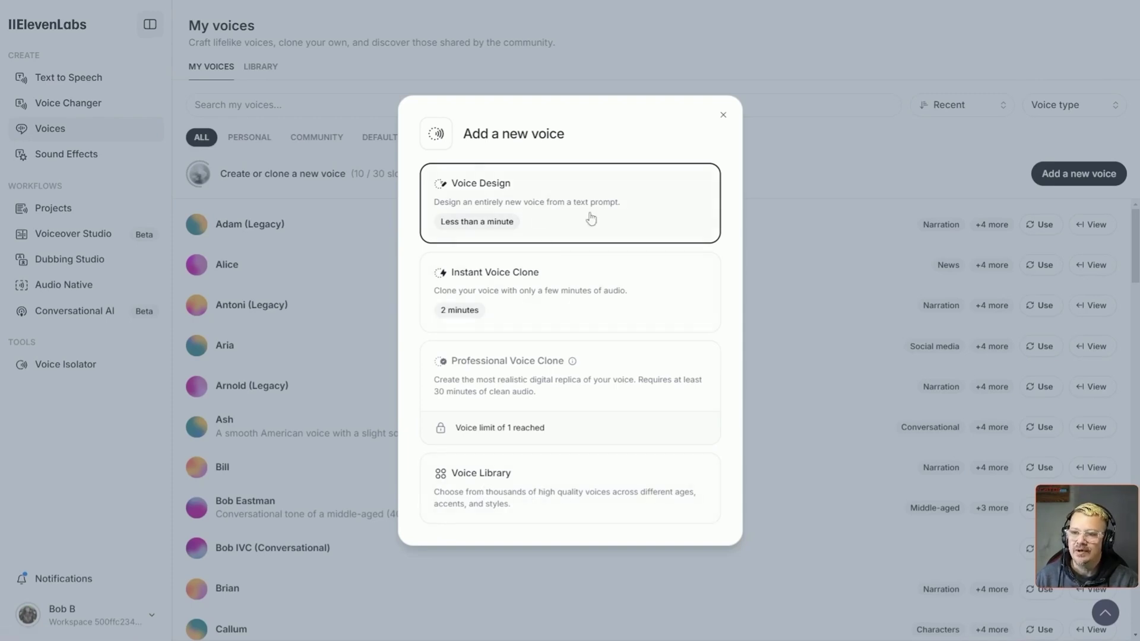
Choose Voice Design and randomize the prompt to 'A massive evil ogre, troll' with a matching preview line.
click(619, 205)
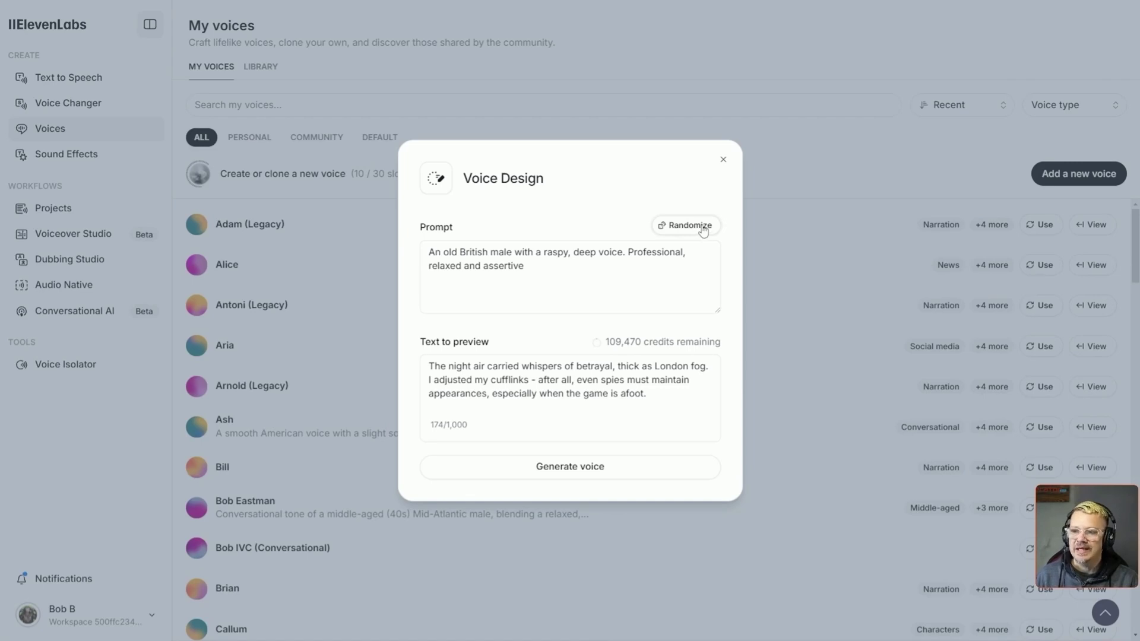
click(703, 232)
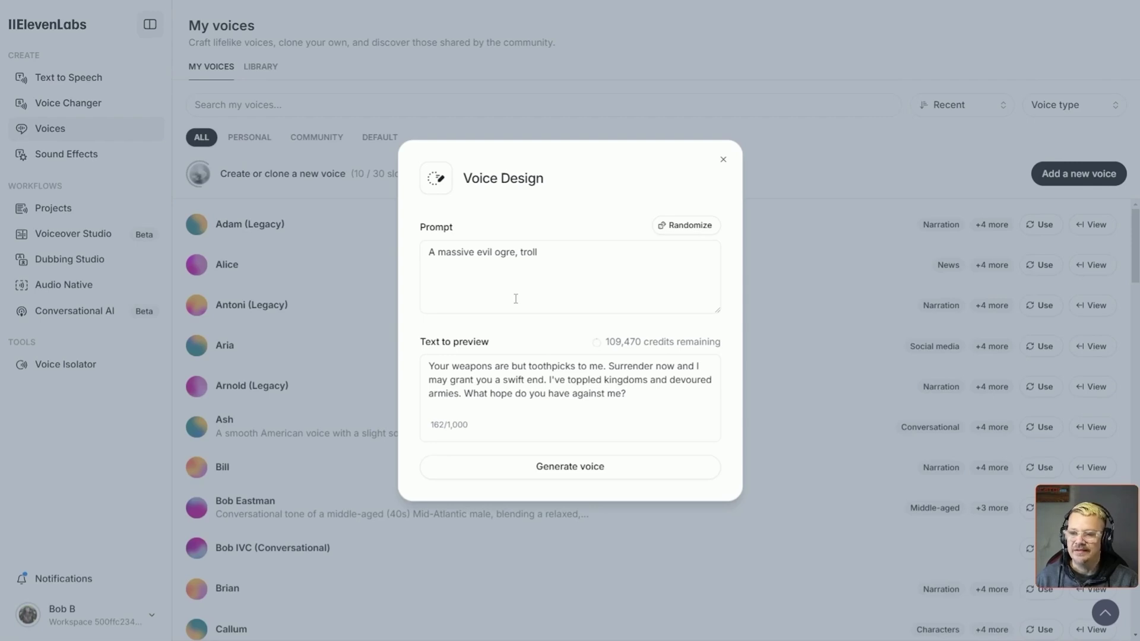
Randomize to a gravelly New York accent prompt and change the preview text to 'ain't nothin'.
click(655, 226)
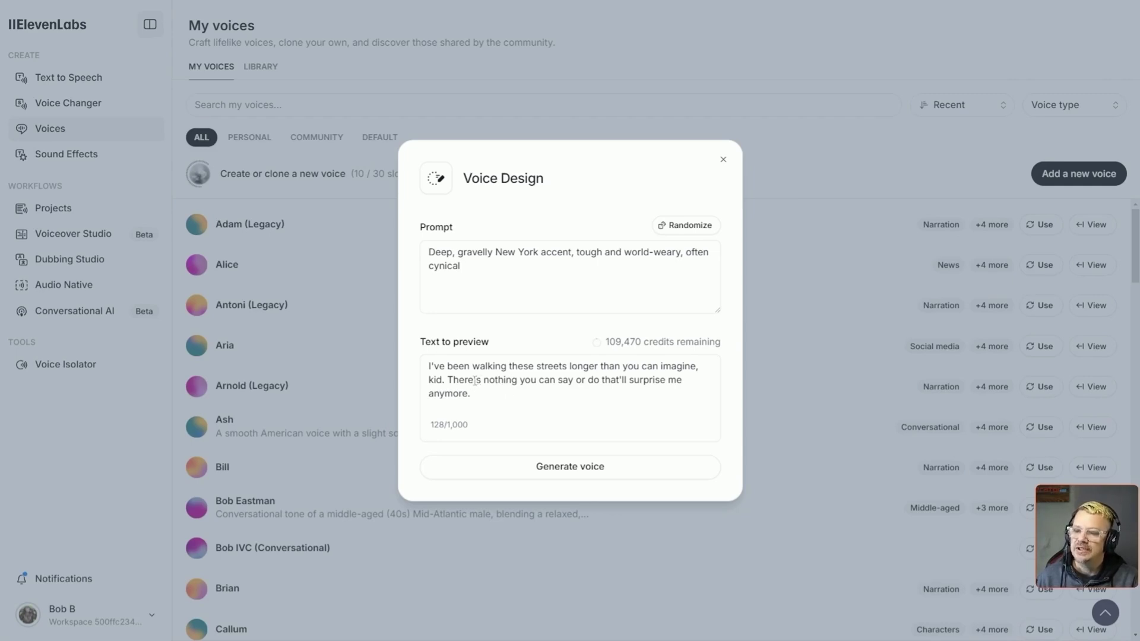
drag(474, 381, 517, 381)
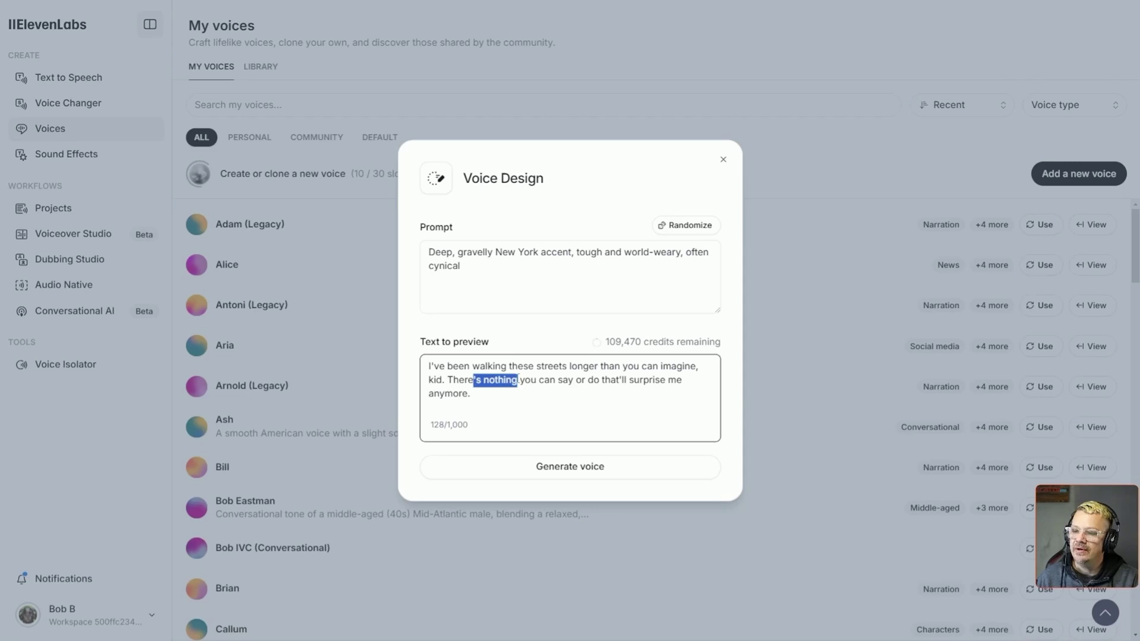
text(ain't nothin)
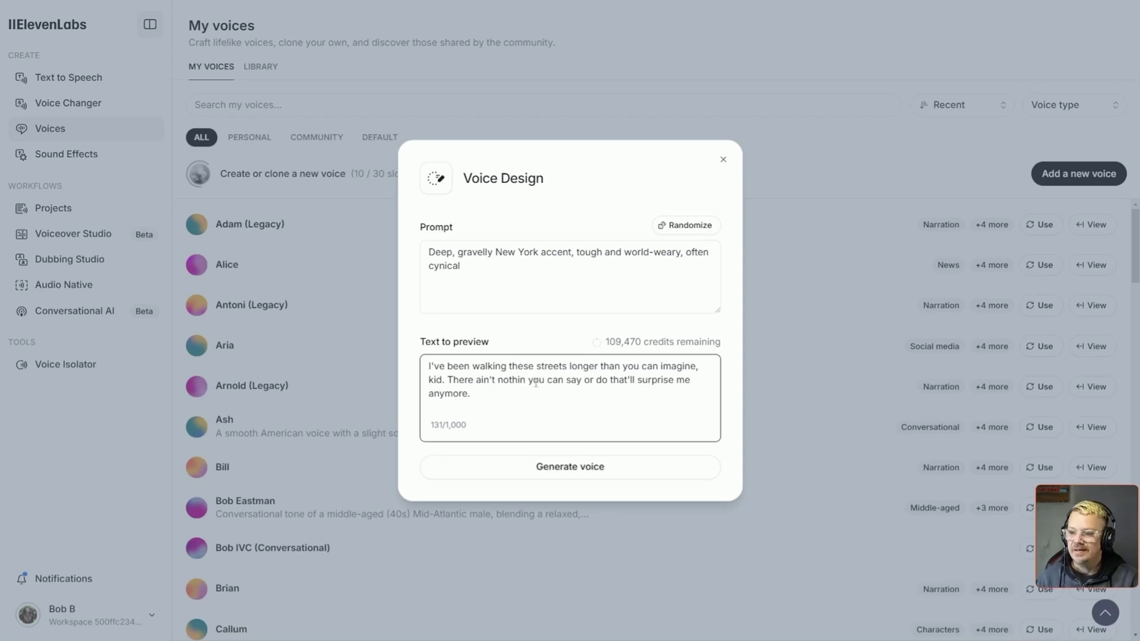
Generate three New York accent voices and audition Voice 2 and Voice 3.
click(533, 467)
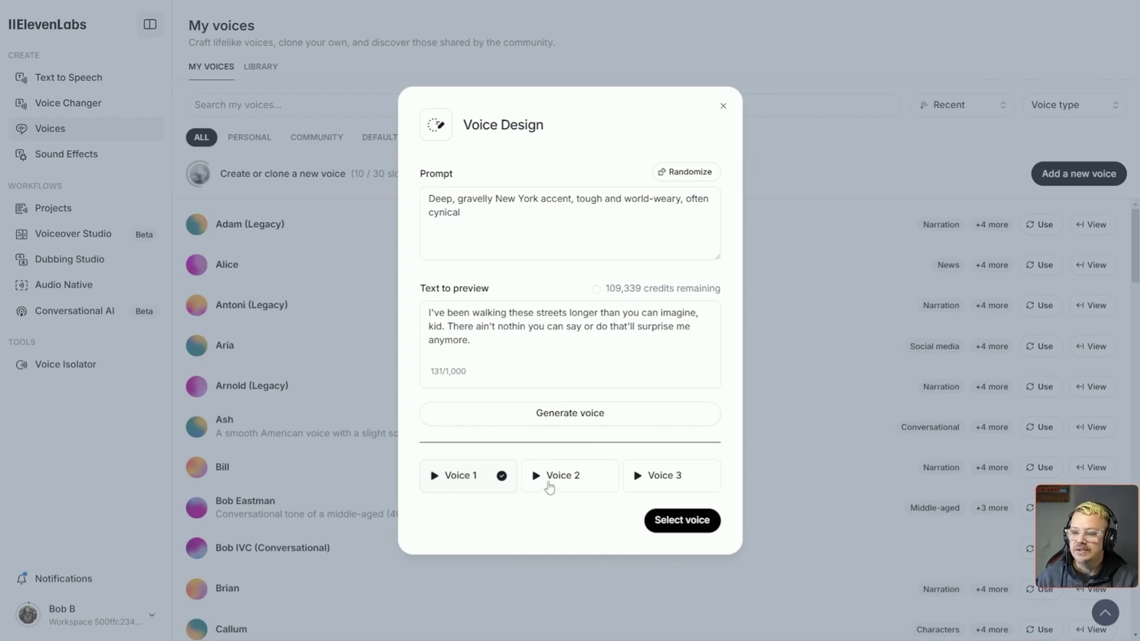
click(544, 487)
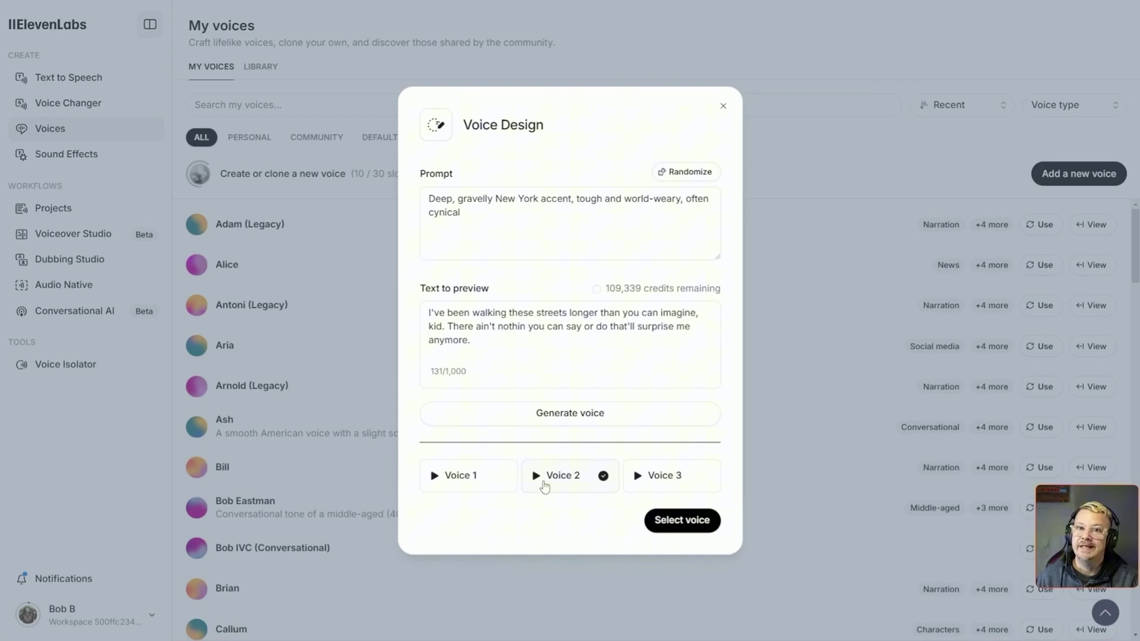
click(682, 475)
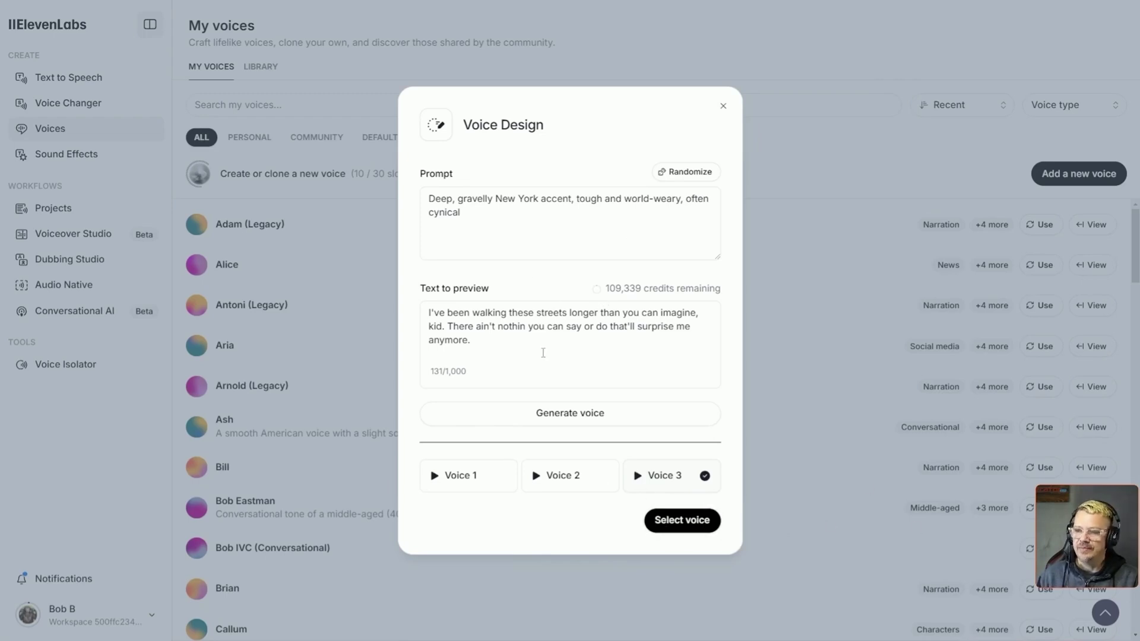
Randomize to an angry old pirate prompt, generate three voices, and audition Voice 2 and Voice 3.
click(688, 172)
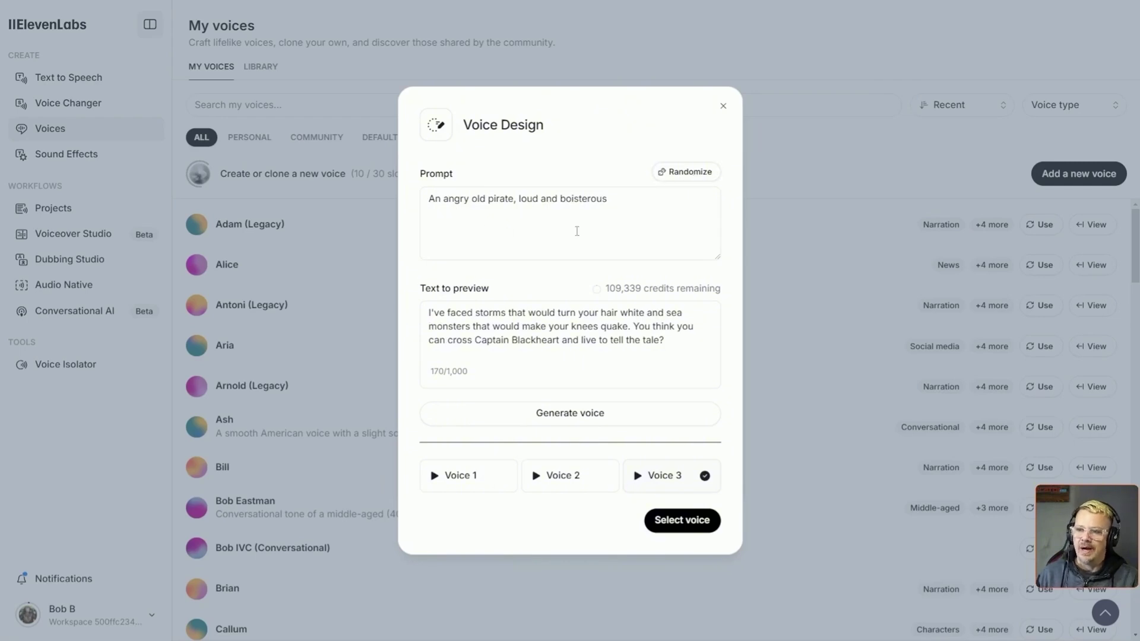
click(578, 415)
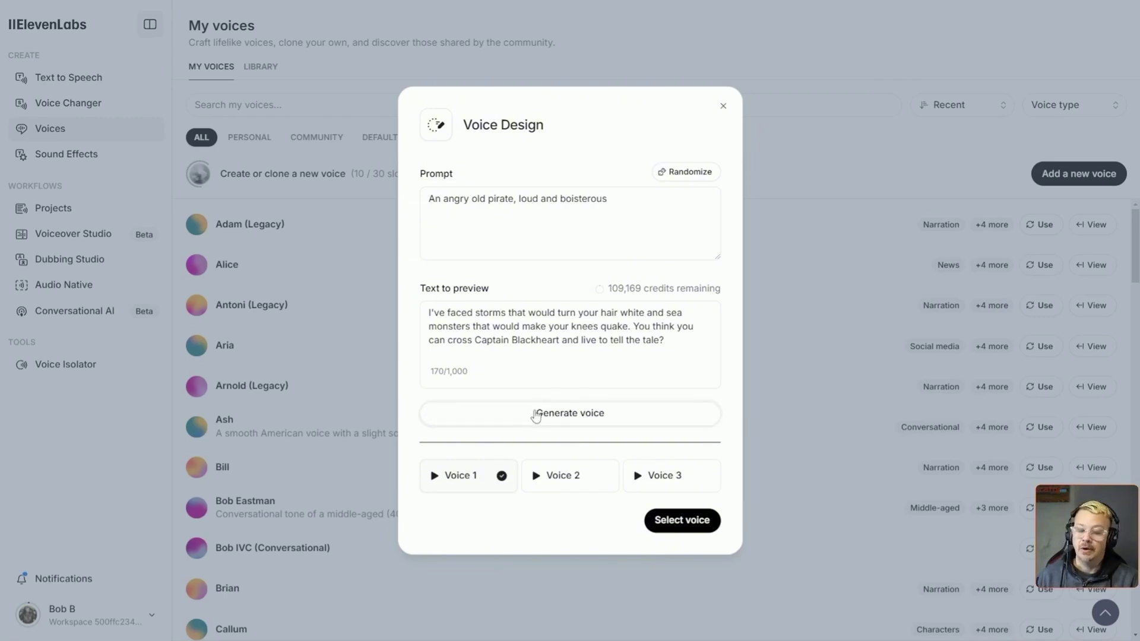
click(555, 477)
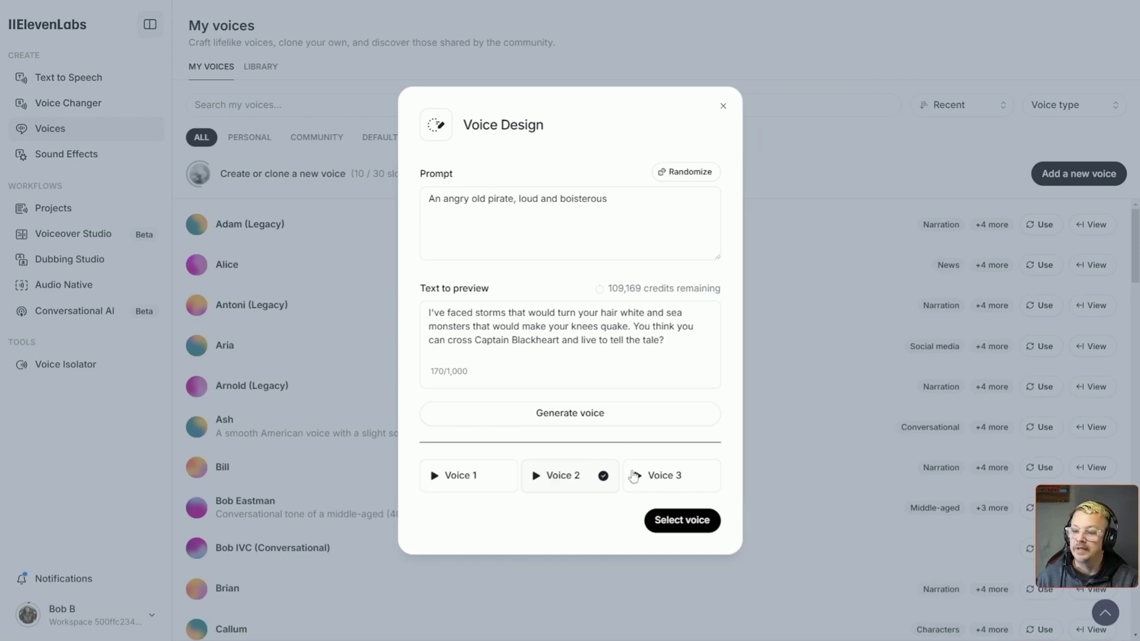
click(658, 478)
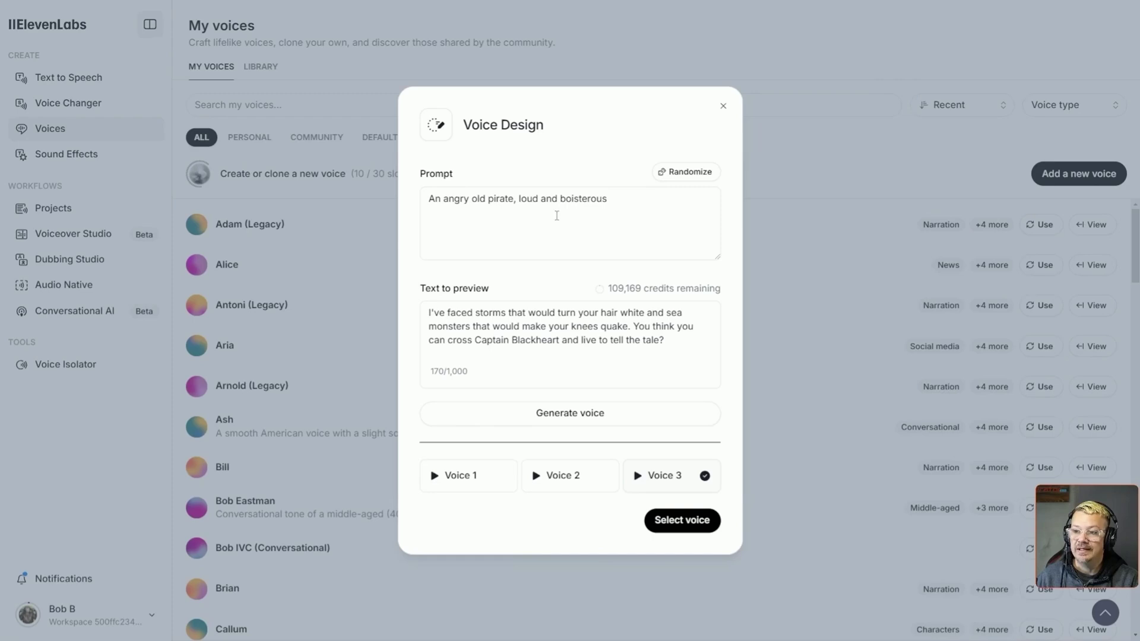
Randomize to a confused young American male prompt, generate voices, and compare Voice 2 and Voice 3.
click(687, 175)
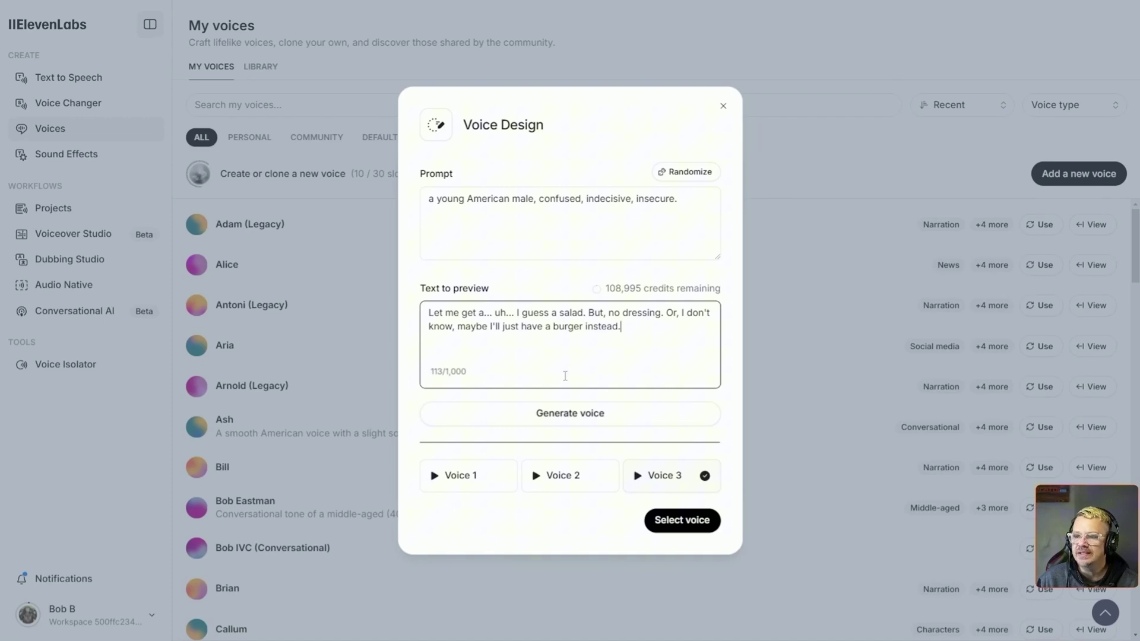
click(562, 419)
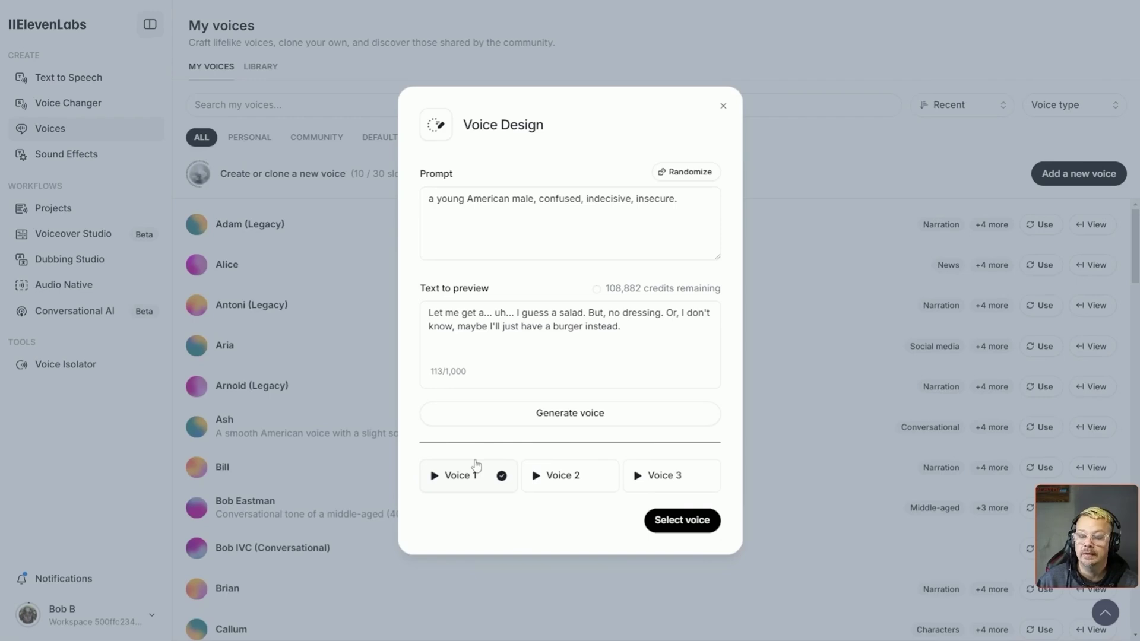
click(553, 486)
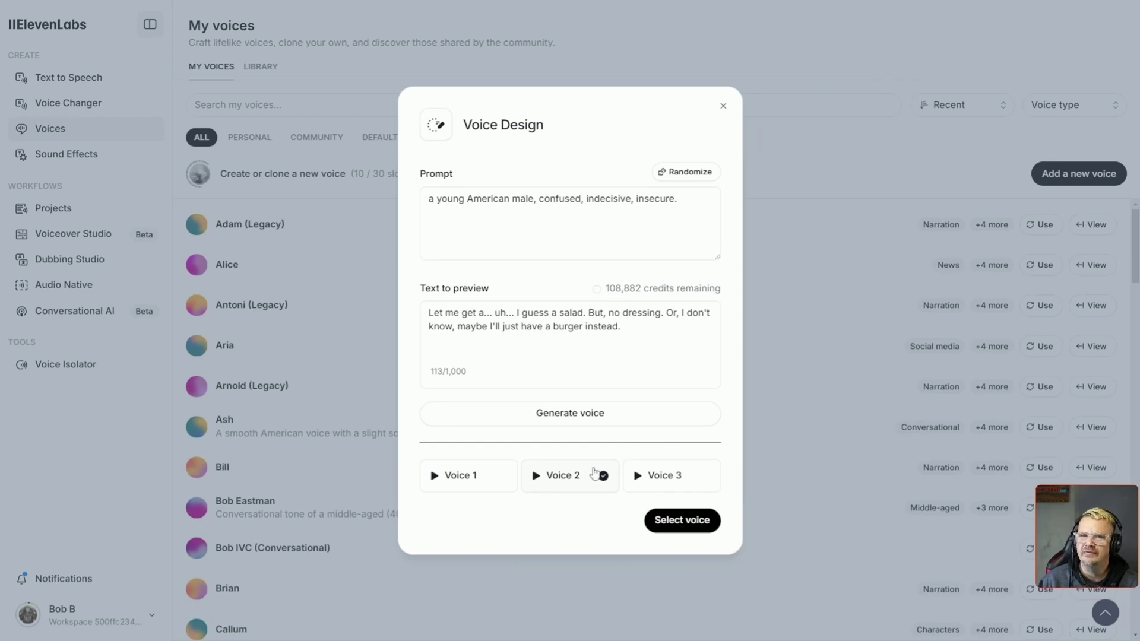
click(677, 476)
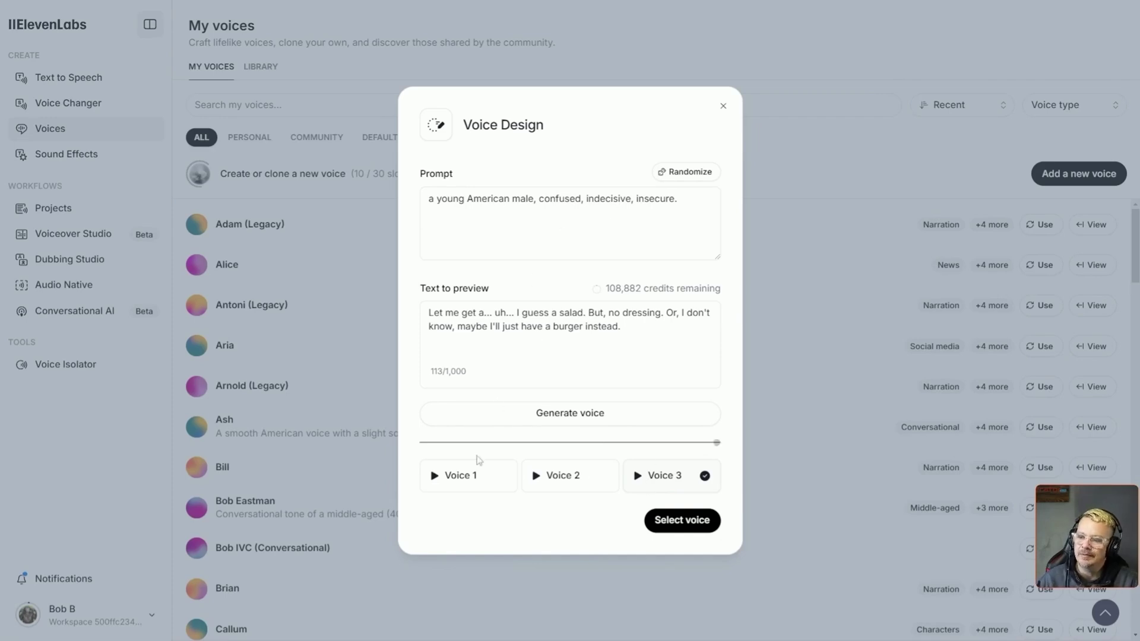
Randomize to a wise old southern cartoon bear prompt, generate three voices, audition them, and pick one.
click(686, 171)
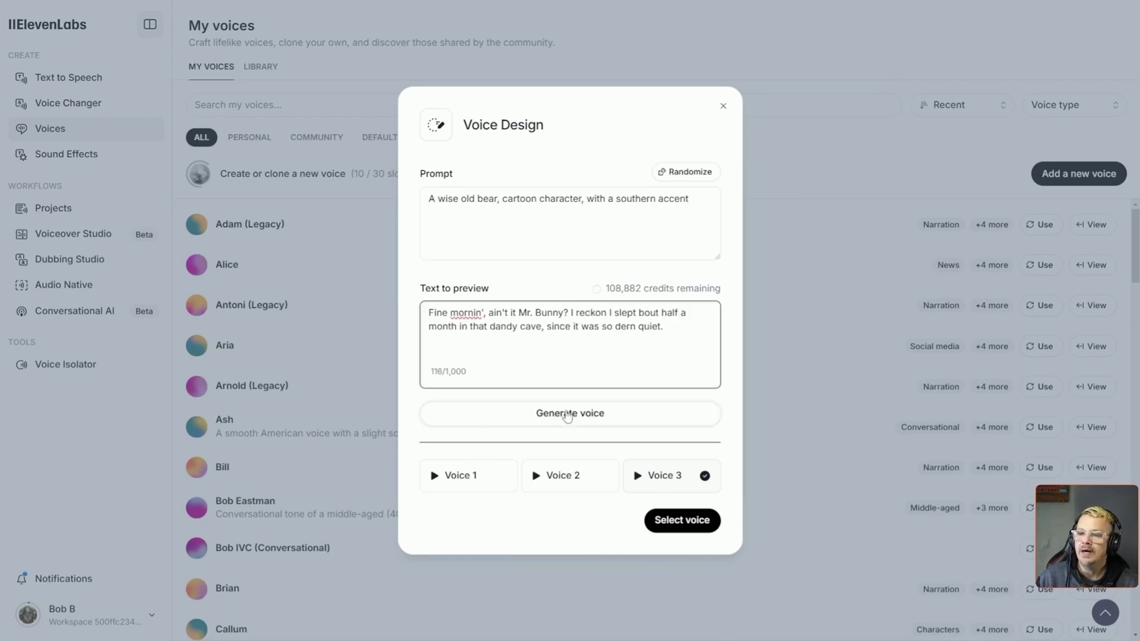
click(566, 414)
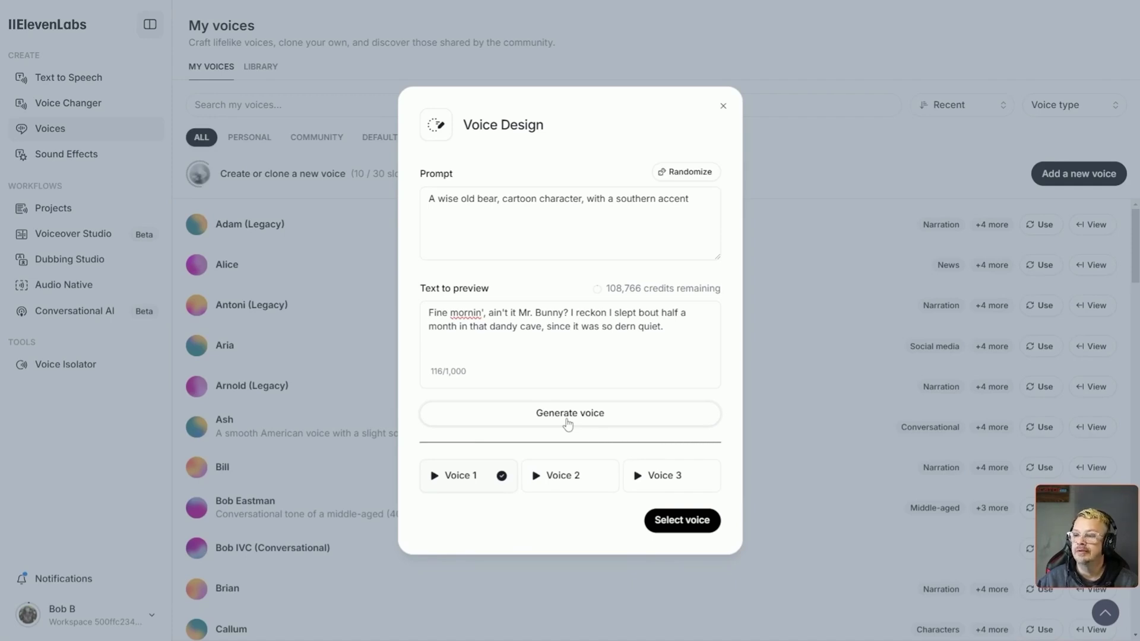
click(564, 478)
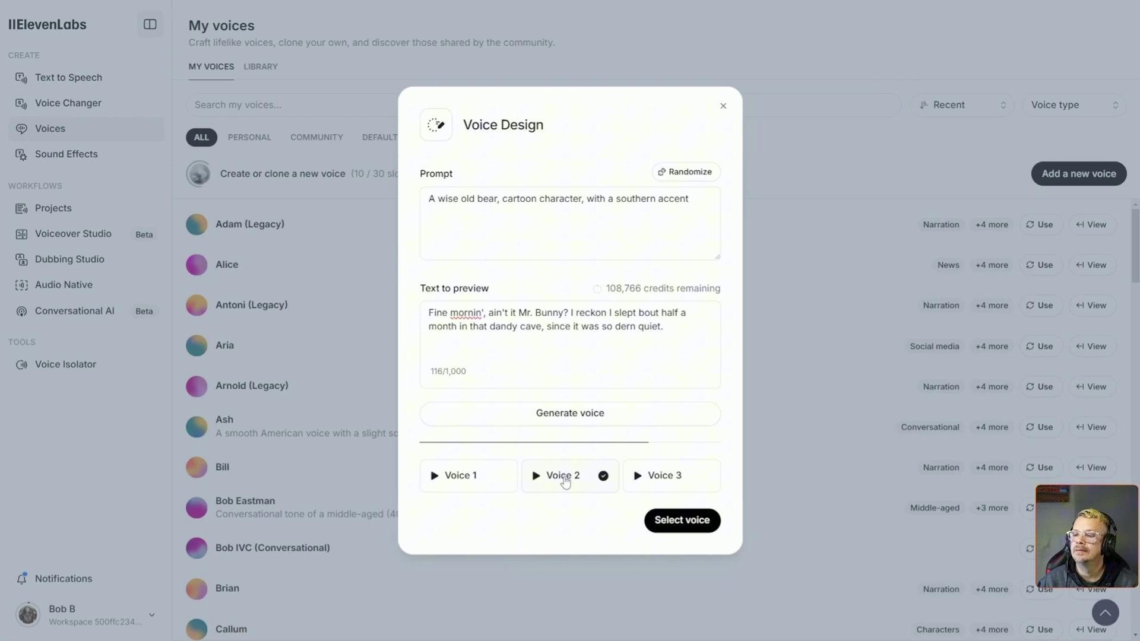
click(637, 475)
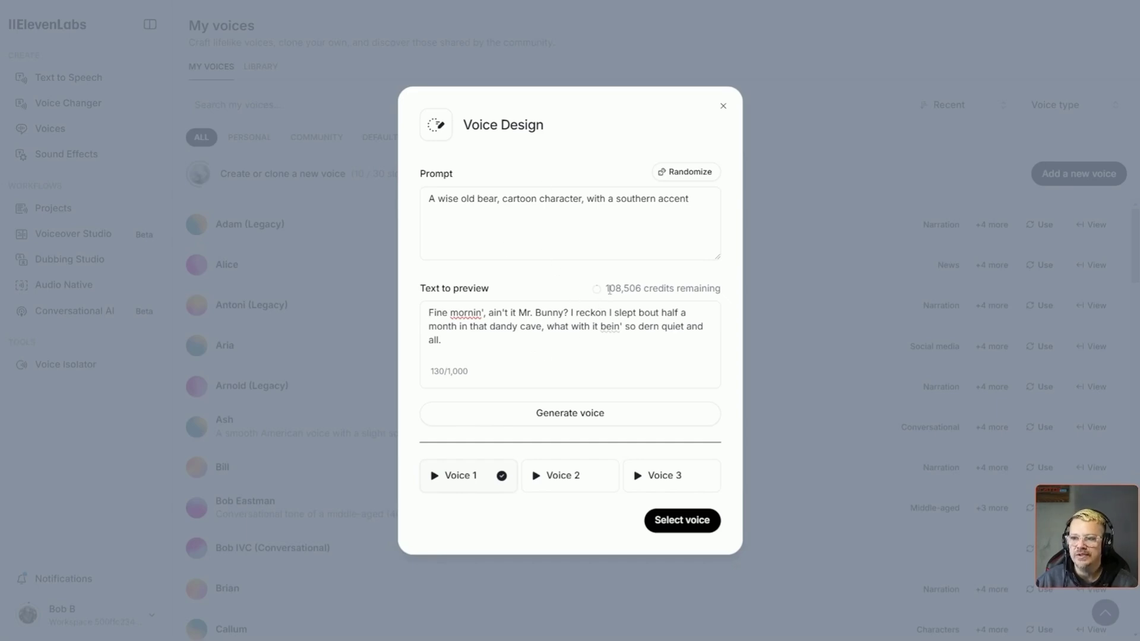
drag(604, 288, 730, 295)
click(695, 295)
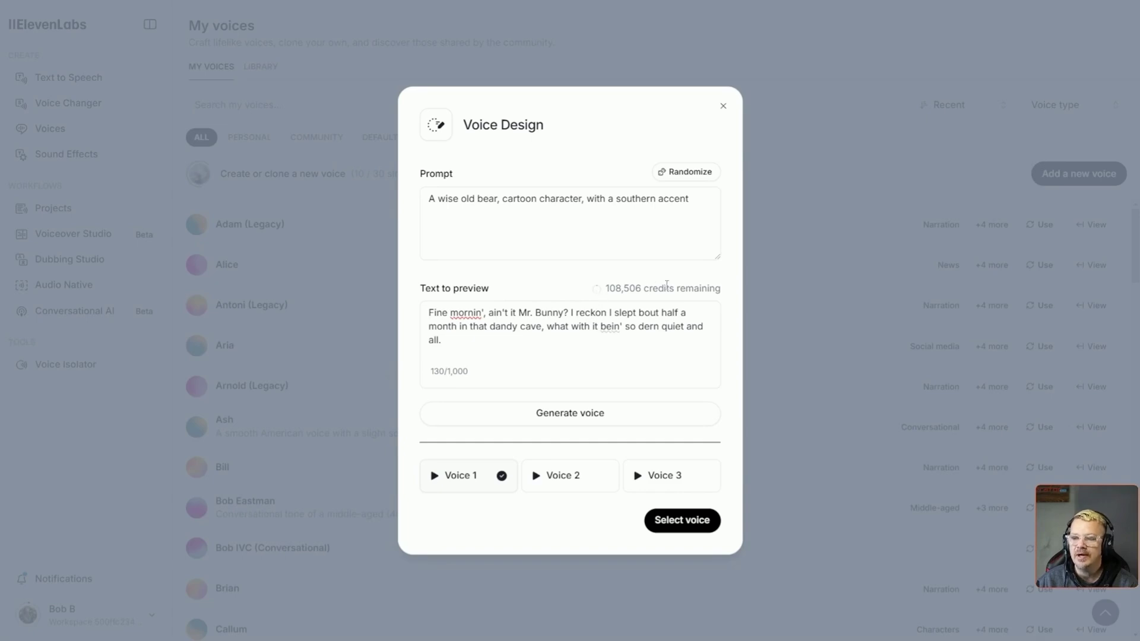
Save the chosen bear voice as 'Bubba Bear' with an English language label.
click(445, 383)
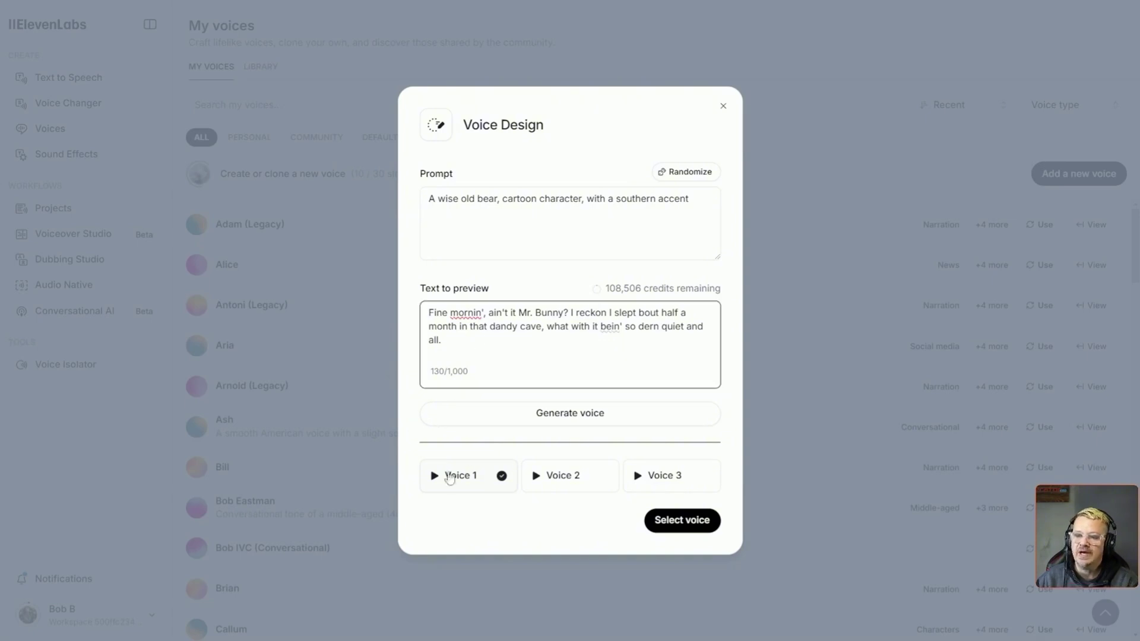
click(680, 521)
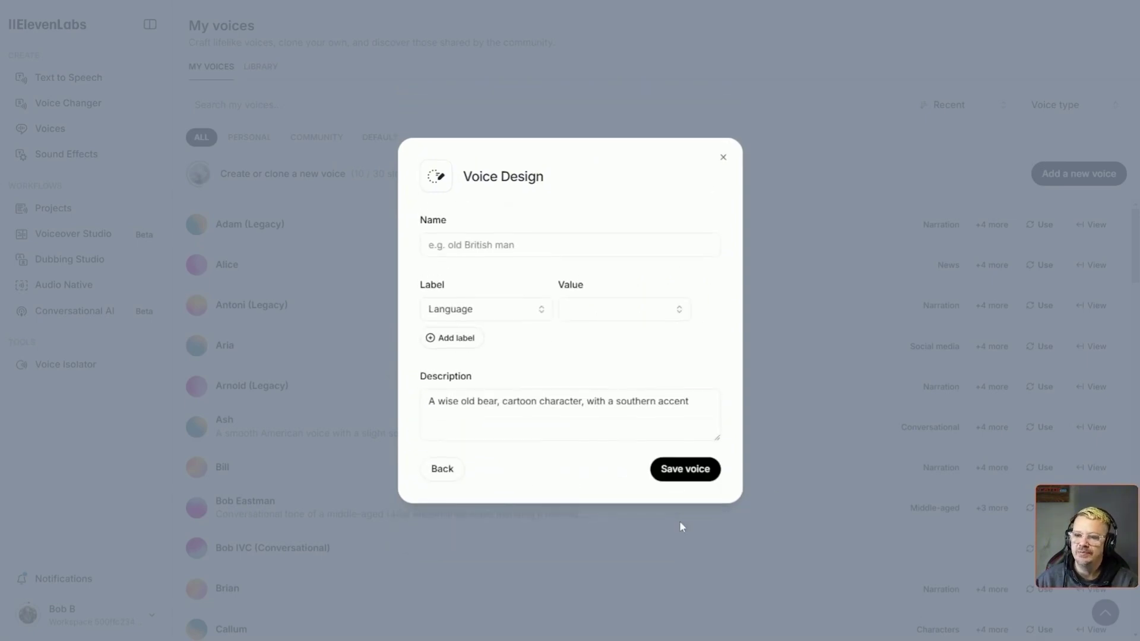
click(530, 245)
text(Bubba Bear)
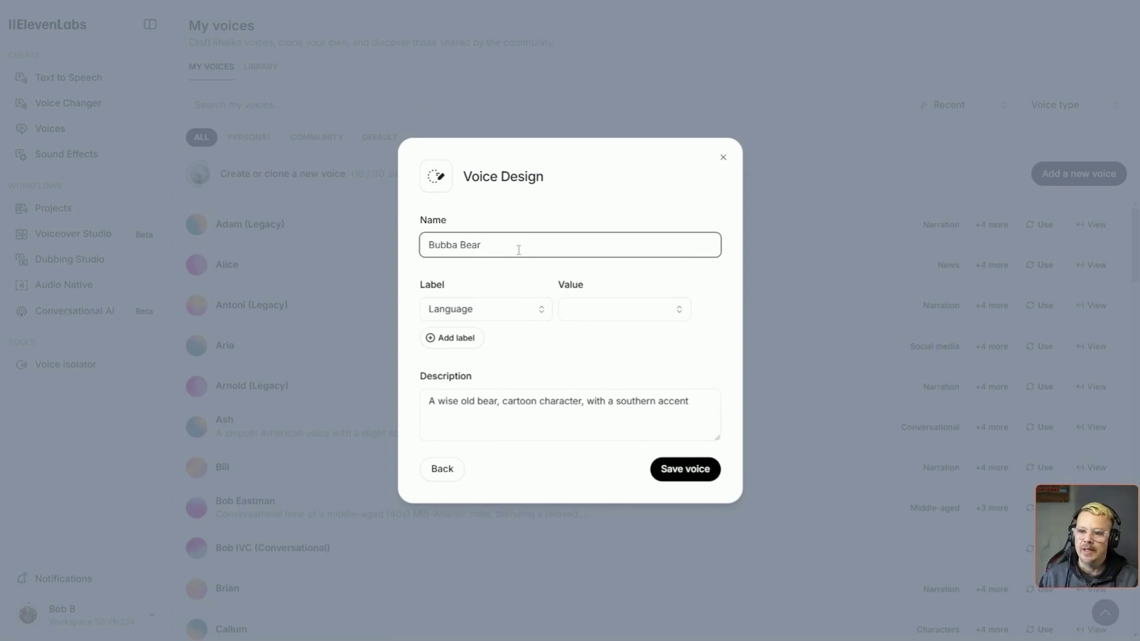
click(620, 309)
click(586, 487)
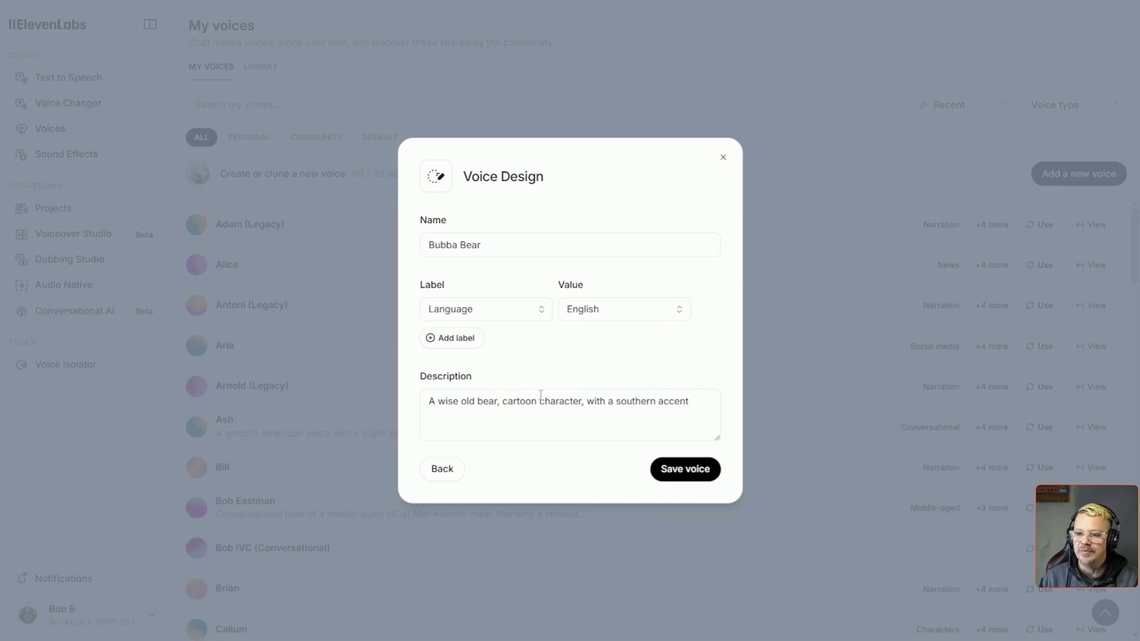
click(674, 471)
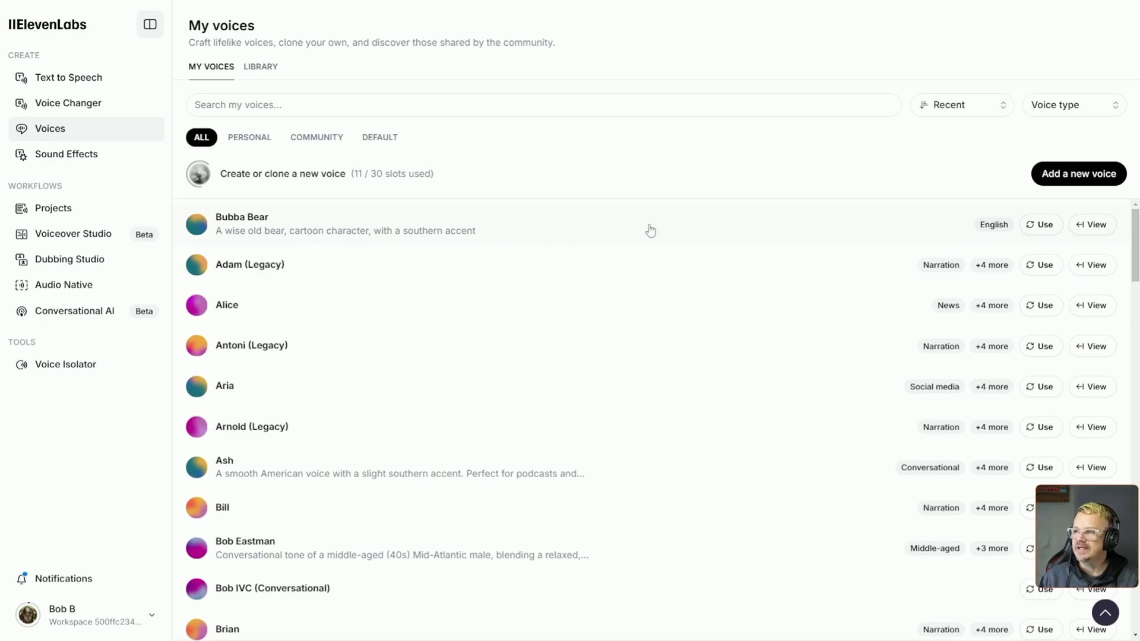
Use Bubba Bear with the pasted rain line at 40% stability, 20% style exaggeration, speaker boost off.
click(1044, 225)
text(By golly, looks like it's fixin' ta rain somethin' awful... gonna be a real gully-washer if ya ask me.)
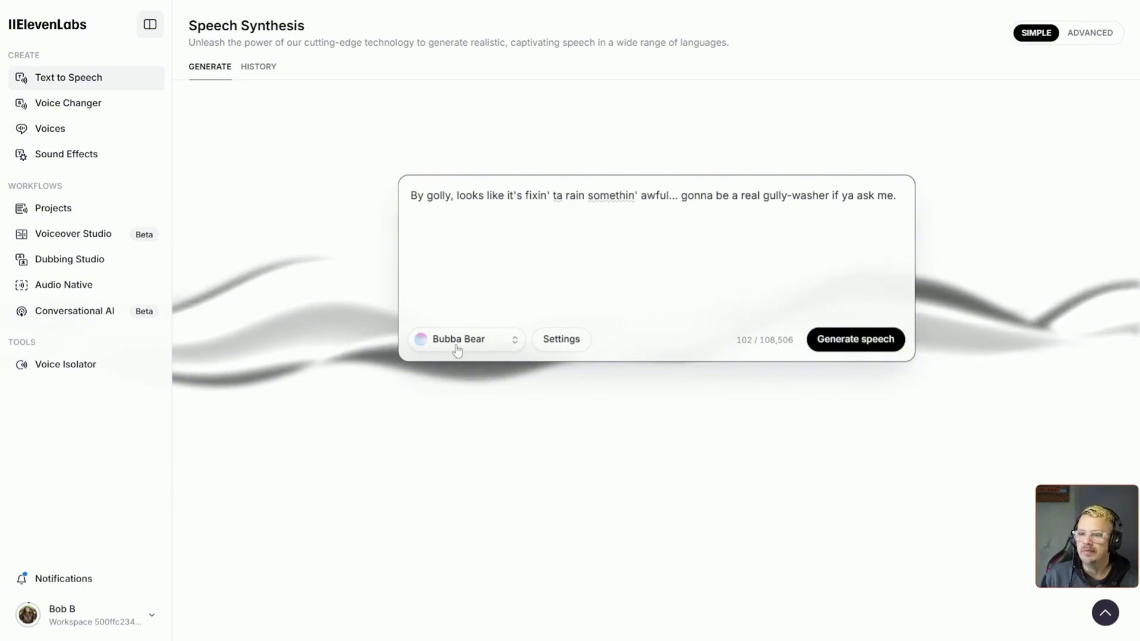
click(559, 342)
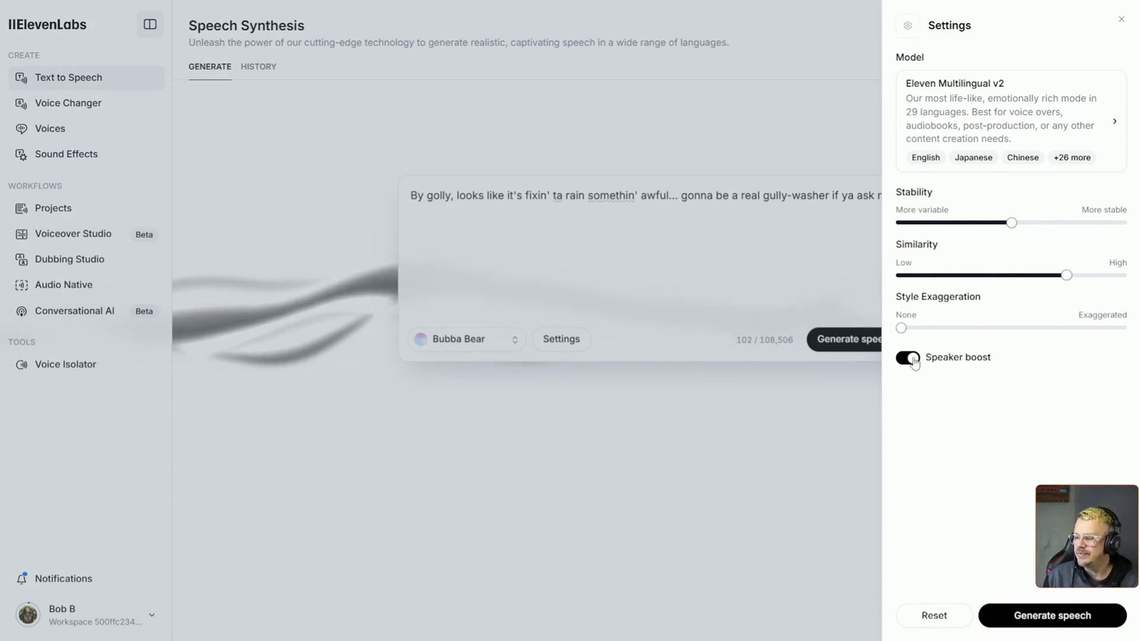
drag(1010, 222, 990, 226)
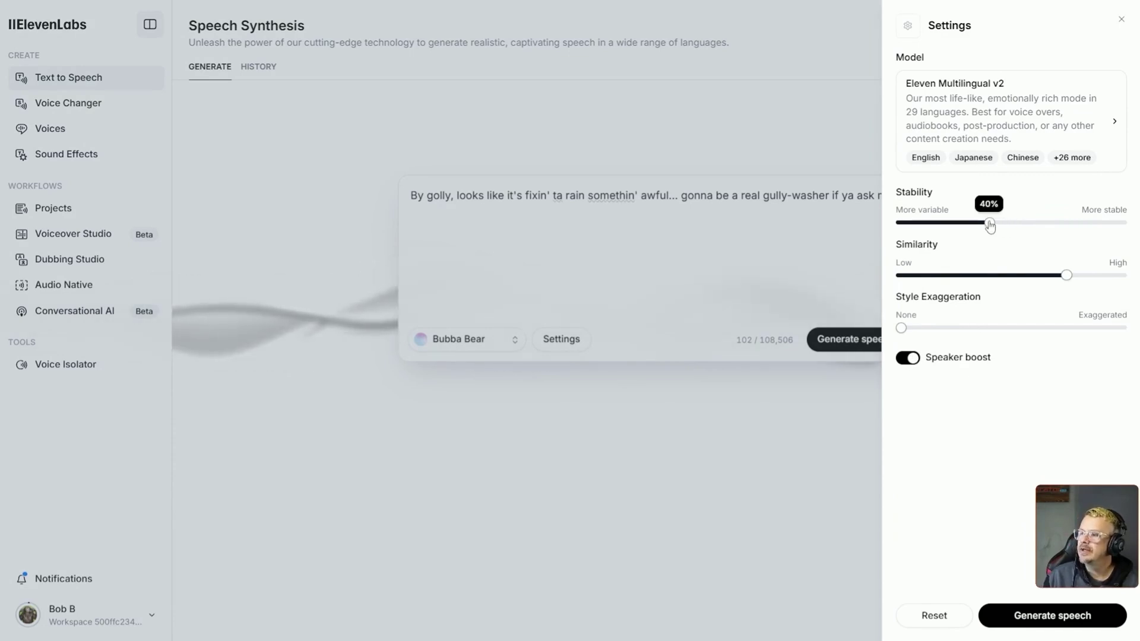
mouse_move(902, 333)
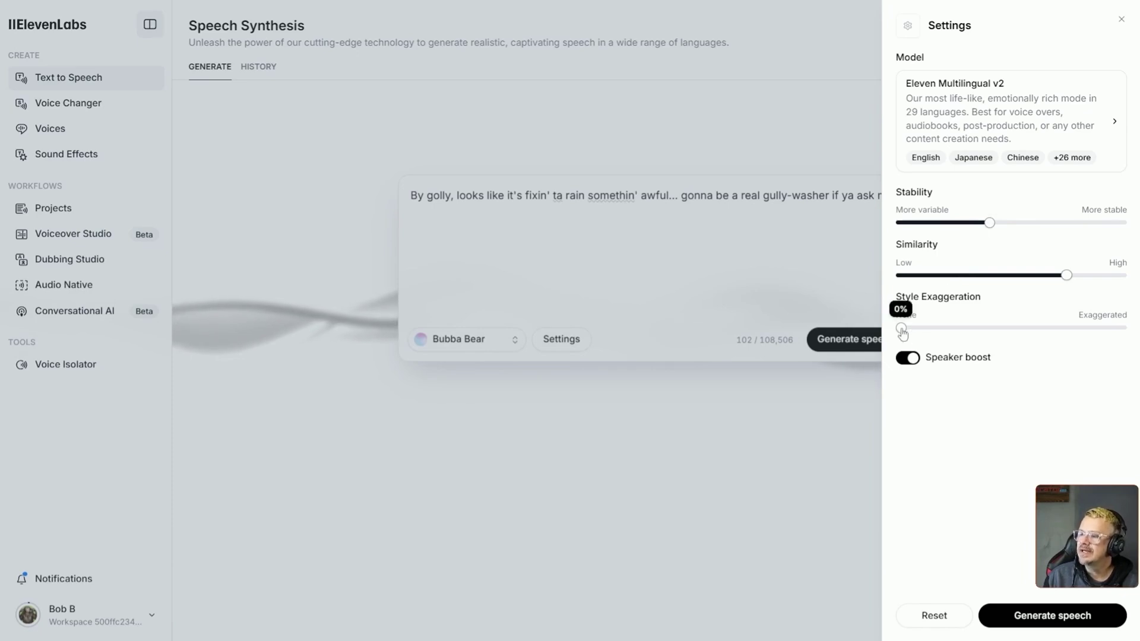
drag(902, 332, 944, 334)
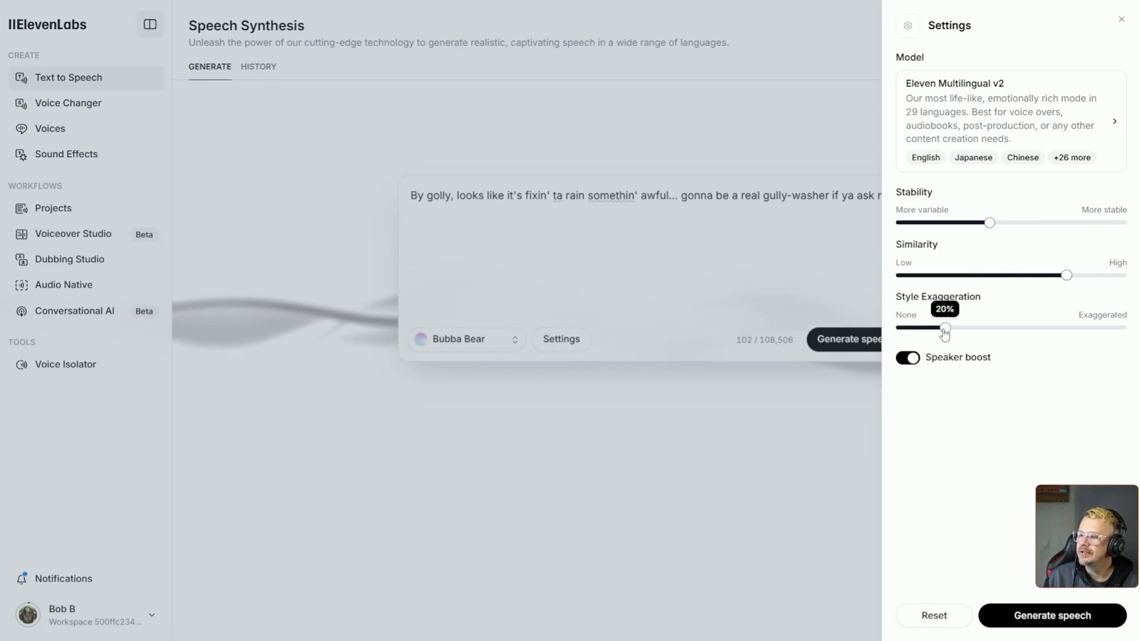
click(910, 358)
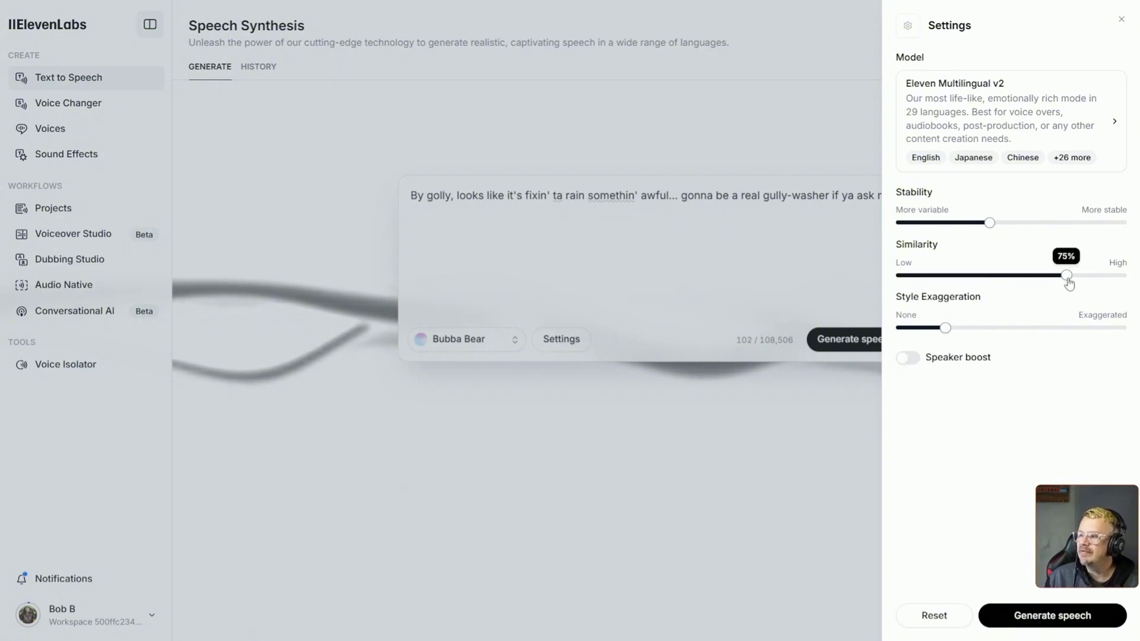
drag(1067, 278, 1056, 282)
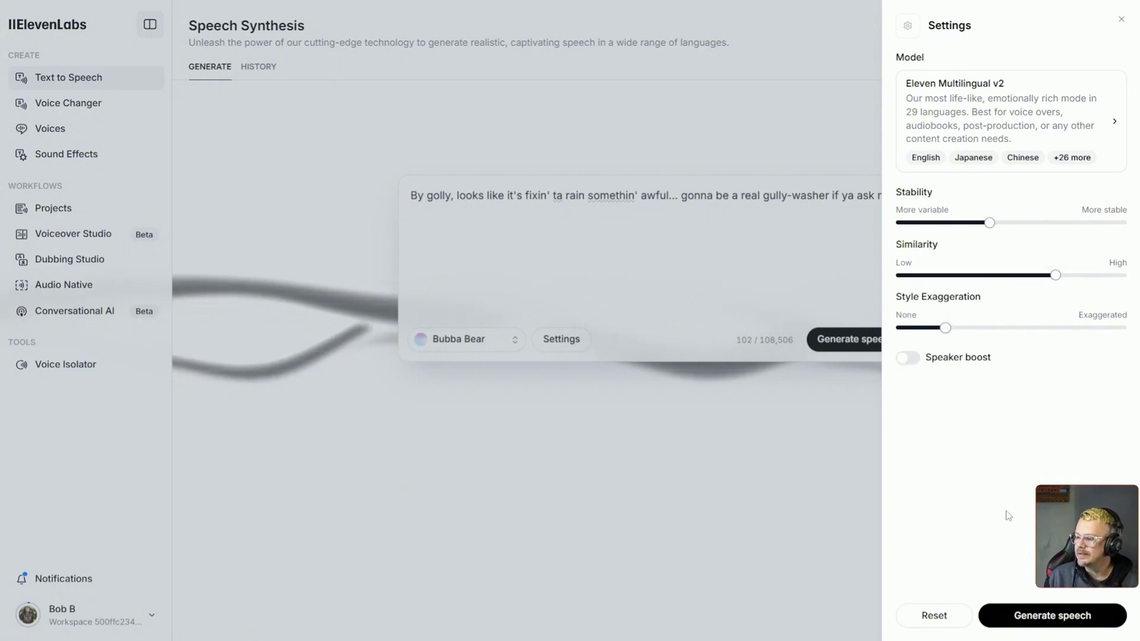
Generate the gully-washer line, reset settings with style exaggeration about 20%, regenerate, and play the clip.
click(1026, 611)
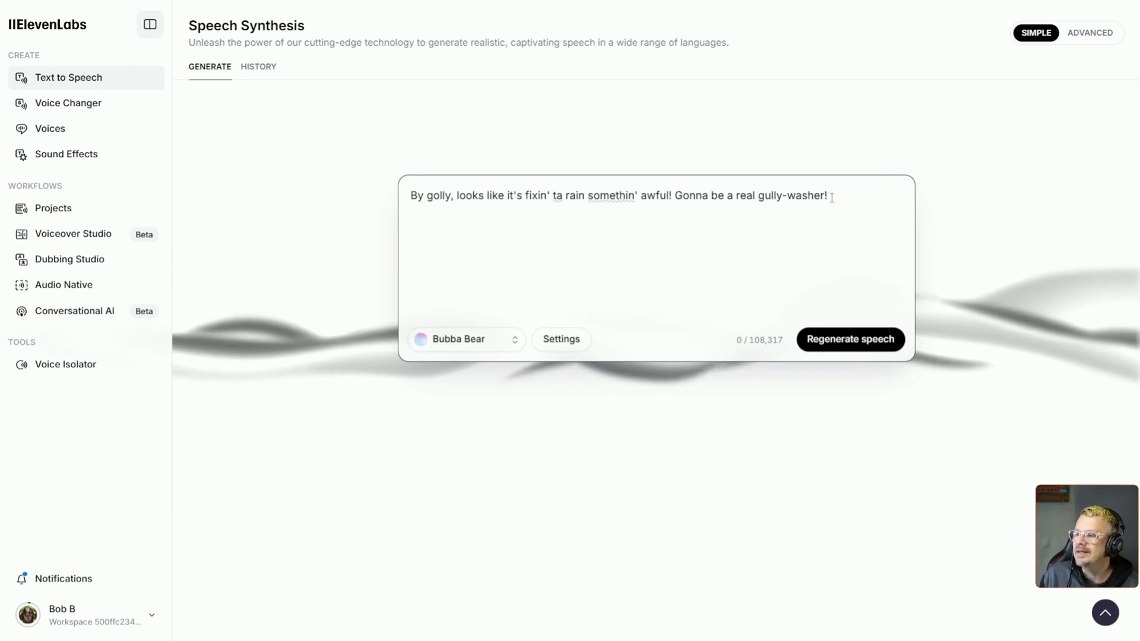
click(561, 338)
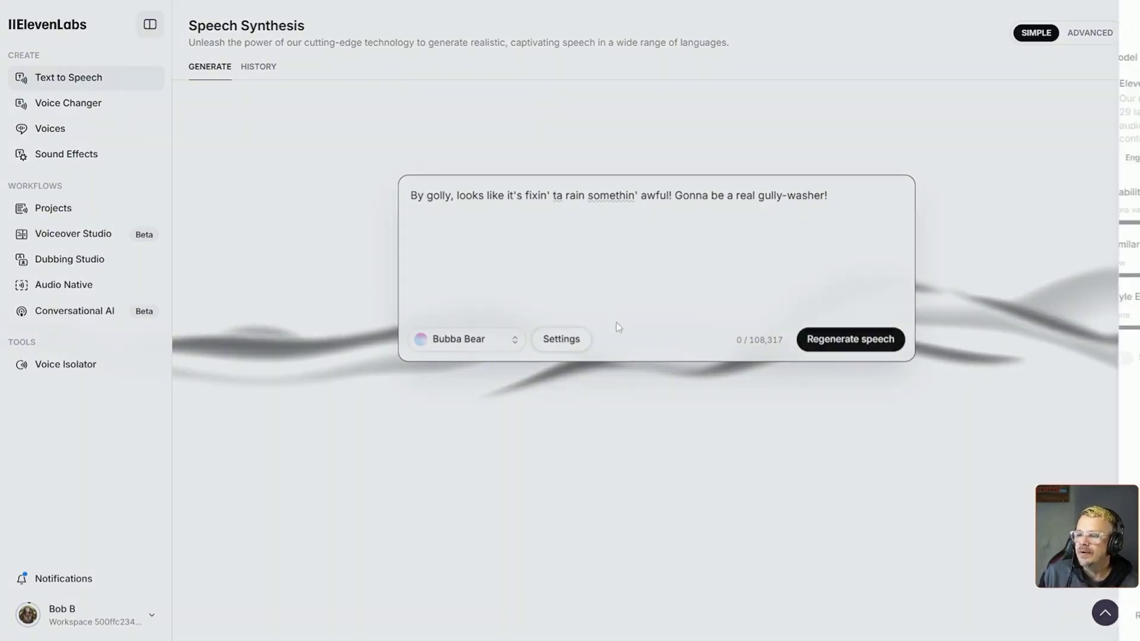
click(920, 613)
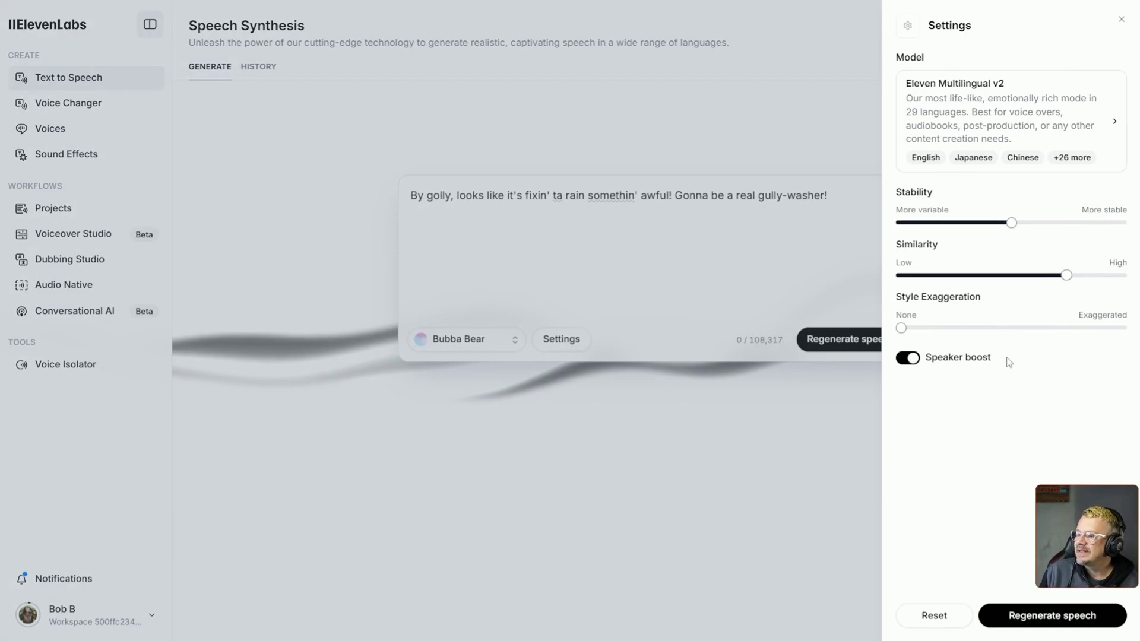
mouse_move(902, 330)
drag(902, 329, 946, 331)
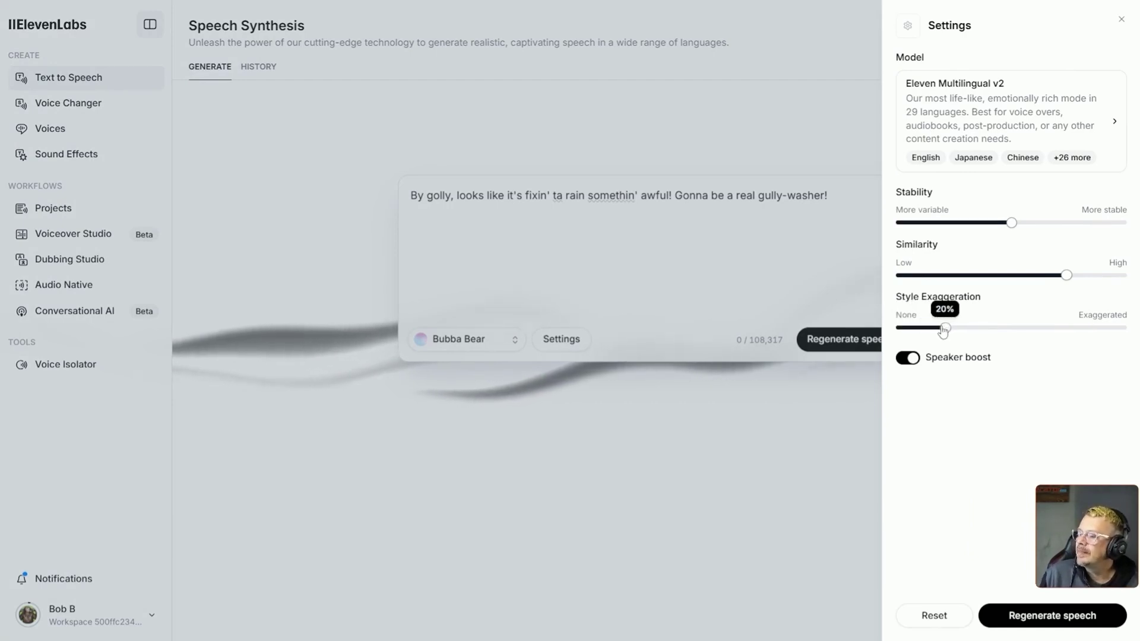
click(1054, 618)
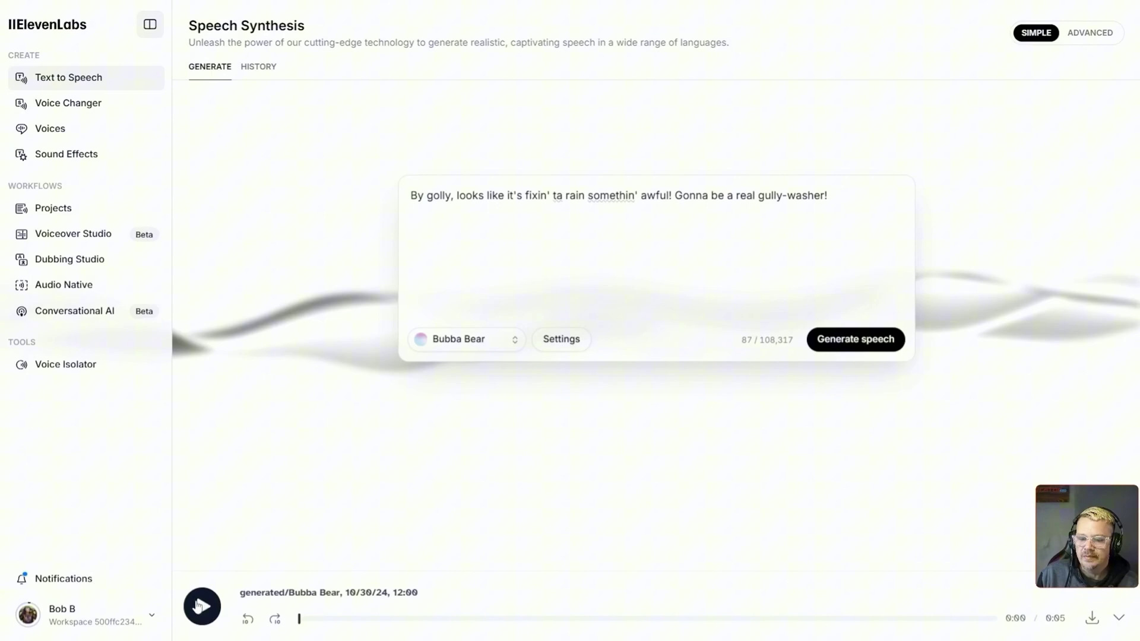
click(202, 613)
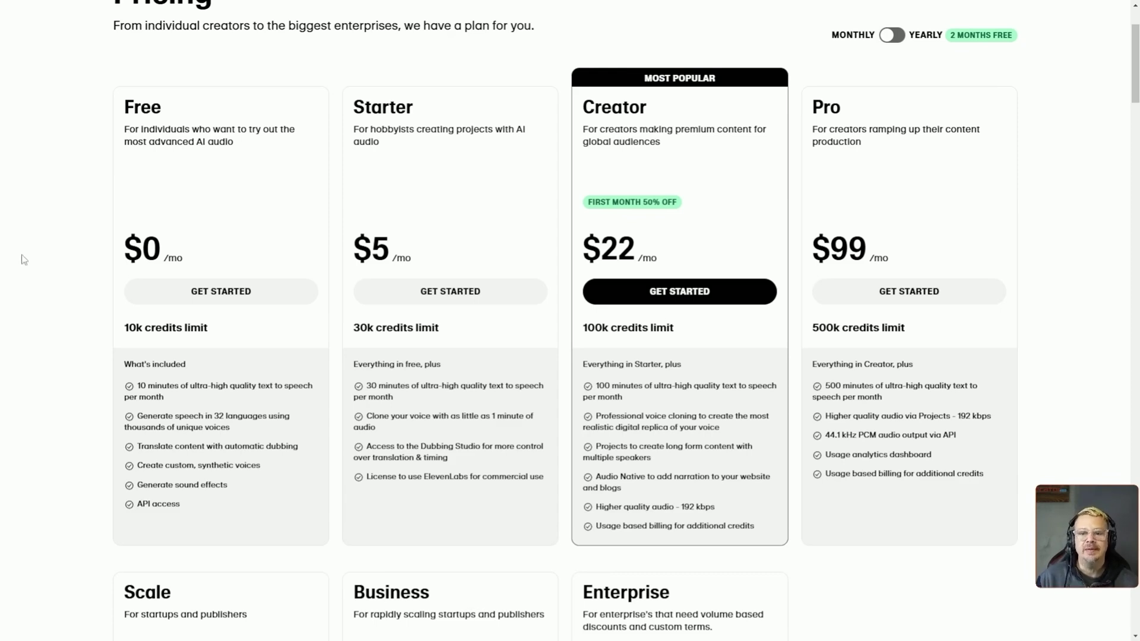
Highlight the Free plan's custom synthetic voices feature on the pricing page.
drag(263, 472, 137, 466)
click(138, 466)
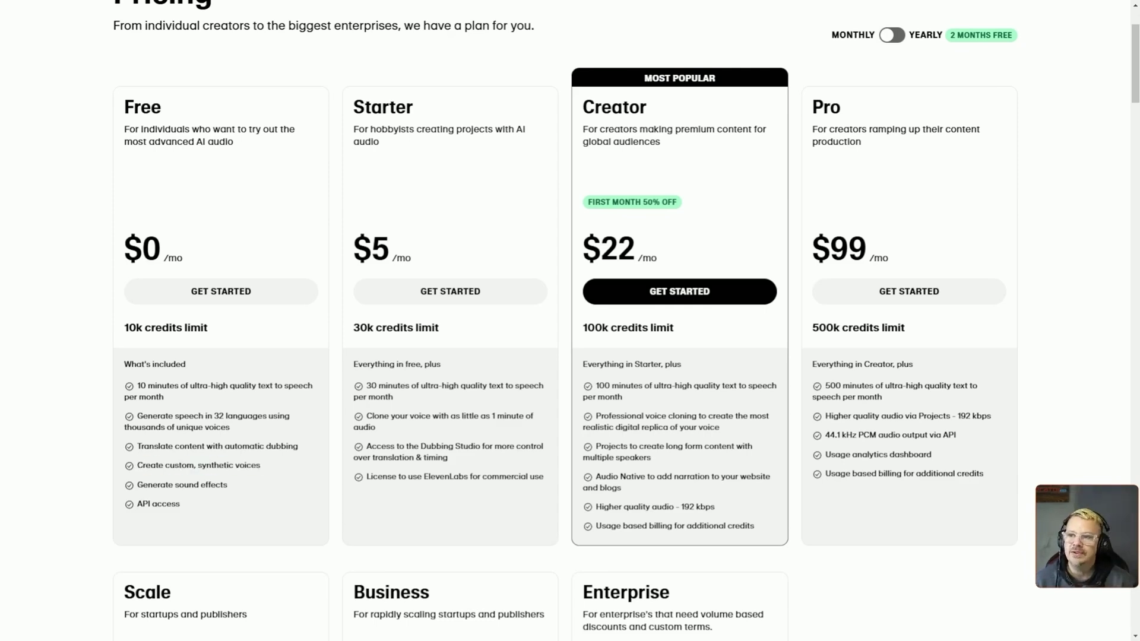